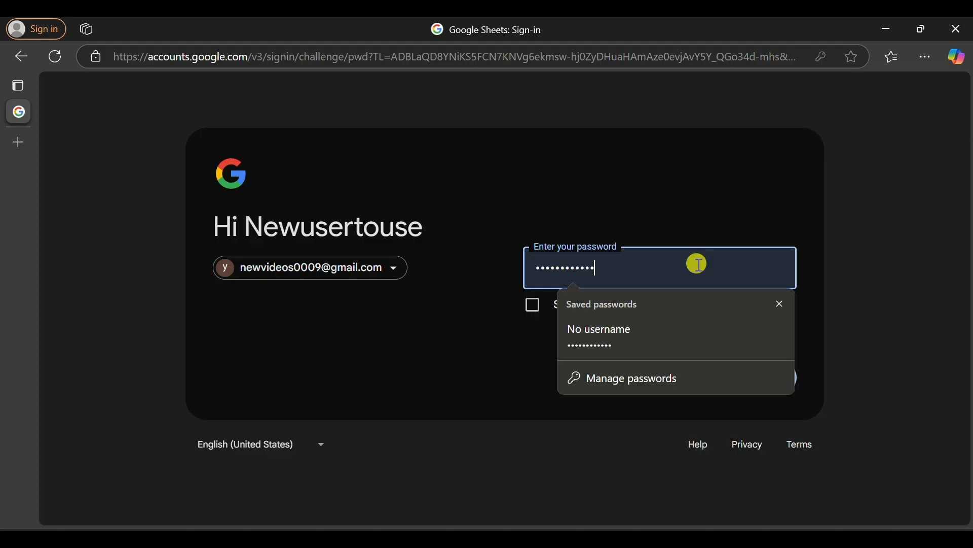
- Dismiss the saved-passwords suggestions and submit the password to finish signing in
click(804, 308)
click(765, 382)
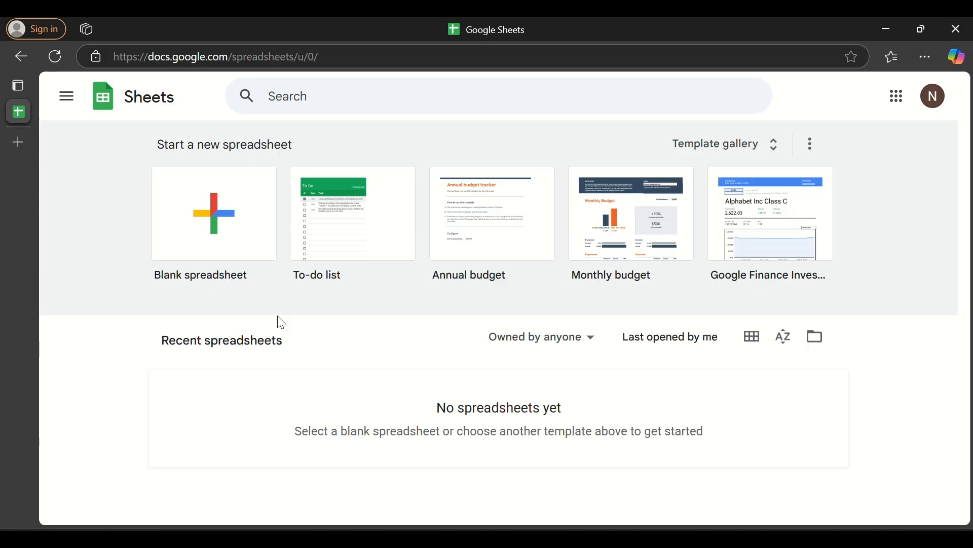
- Create a new blank spreadsheet from the Sheets home page
click(215, 223)
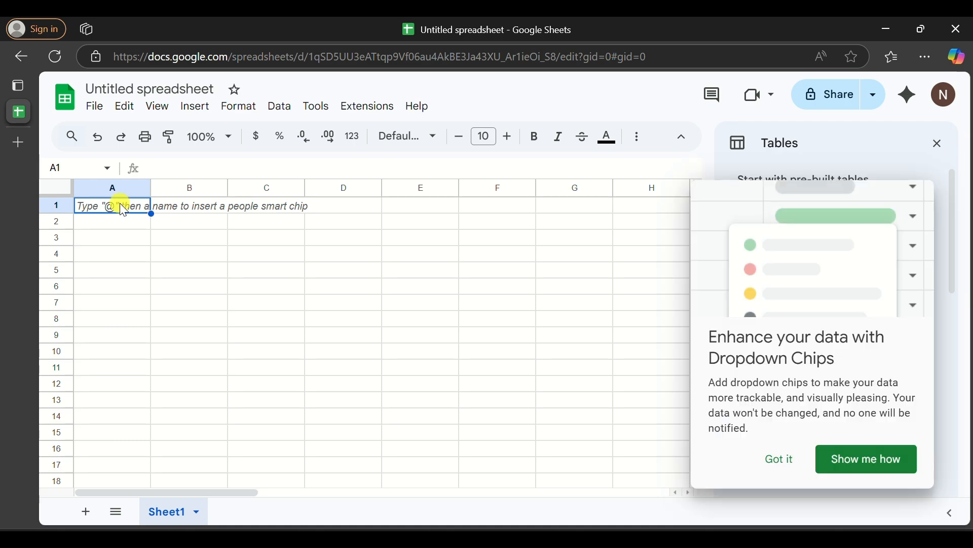
- Enter the headers no, name and percentage in A1:C1
text(no)
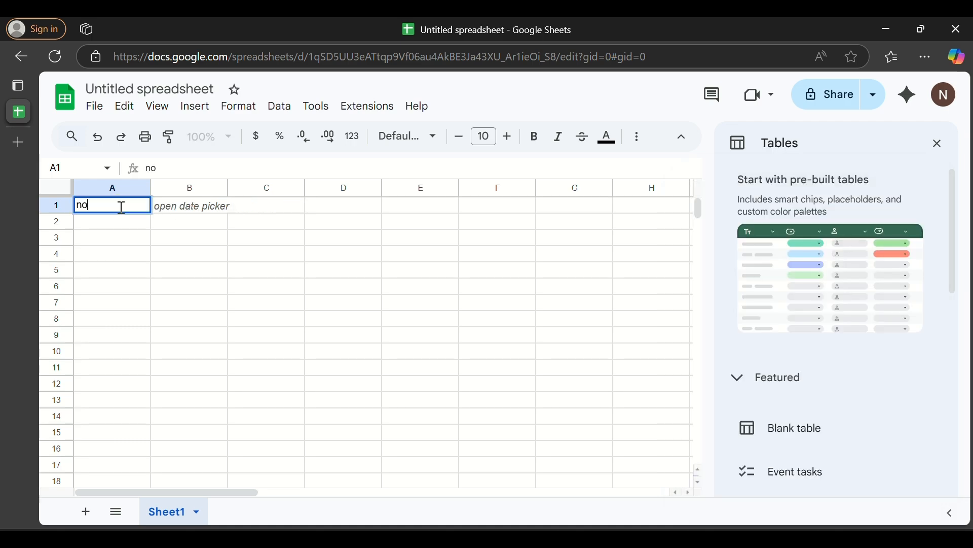
click(174, 208)
text(name)
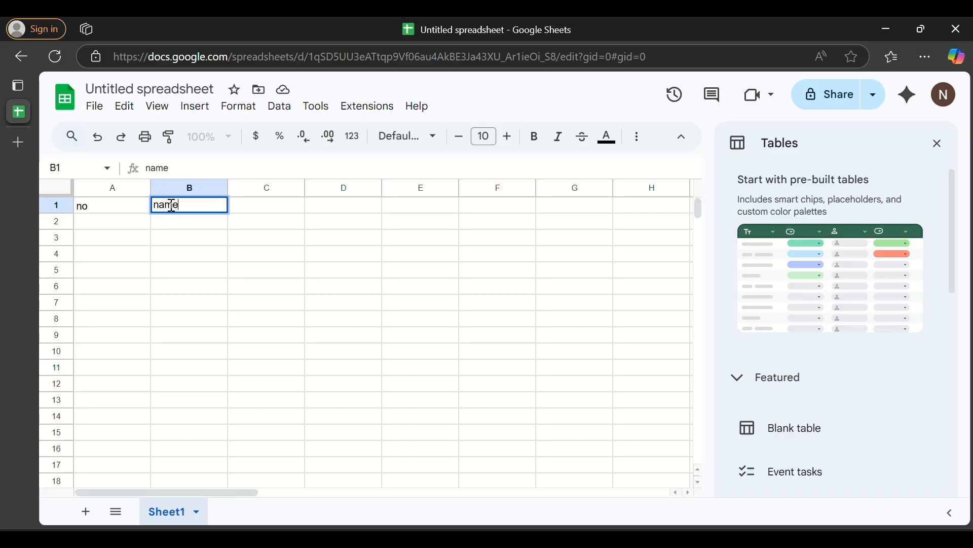
click(264, 206)
text(percentage)
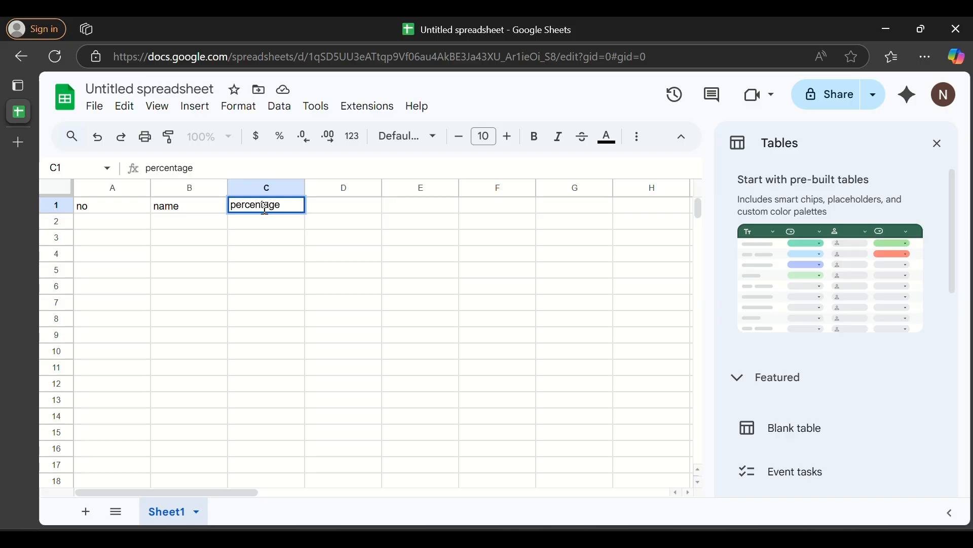
- Fill rows 2 and 3 with student number 1, a student name, and percentages 20 and 18
click(127, 224)
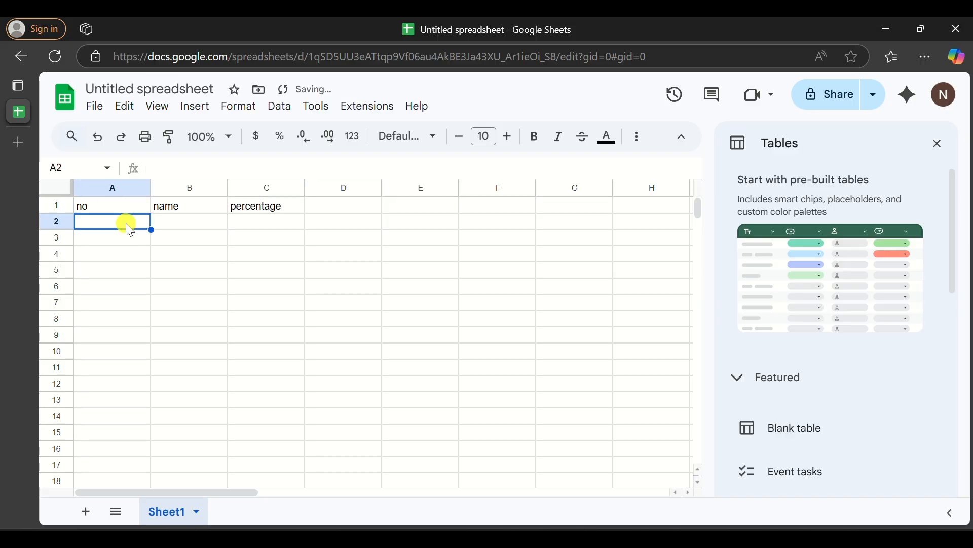
text(1)
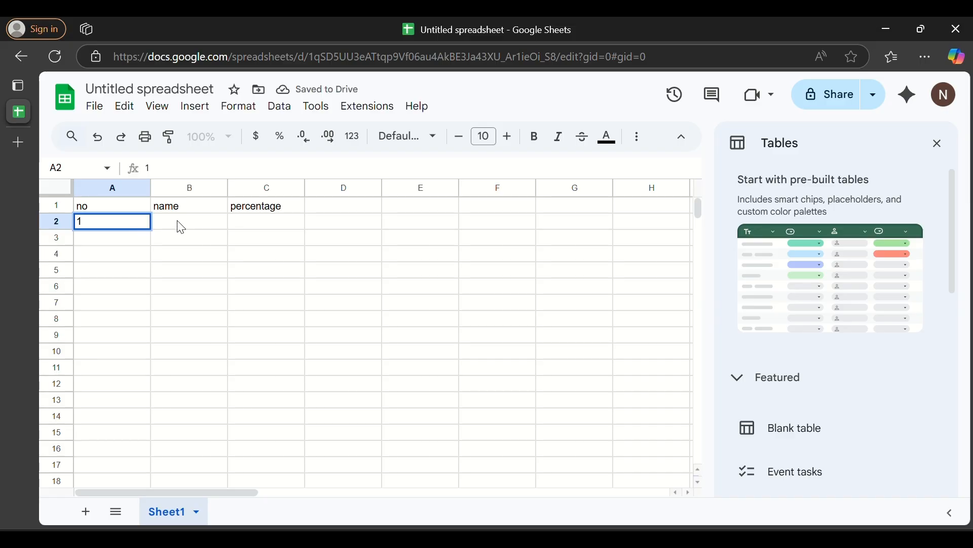
click(181, 227)
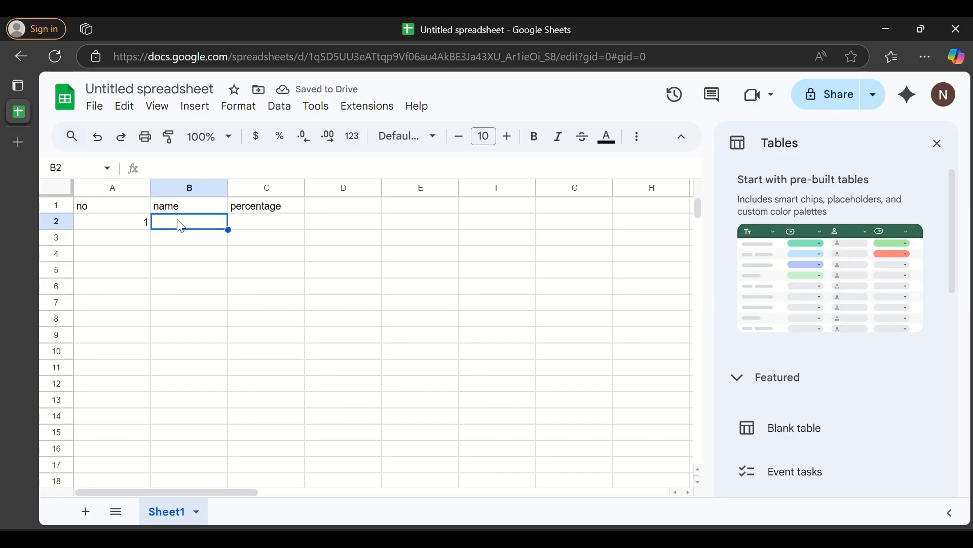
text(yogesh)
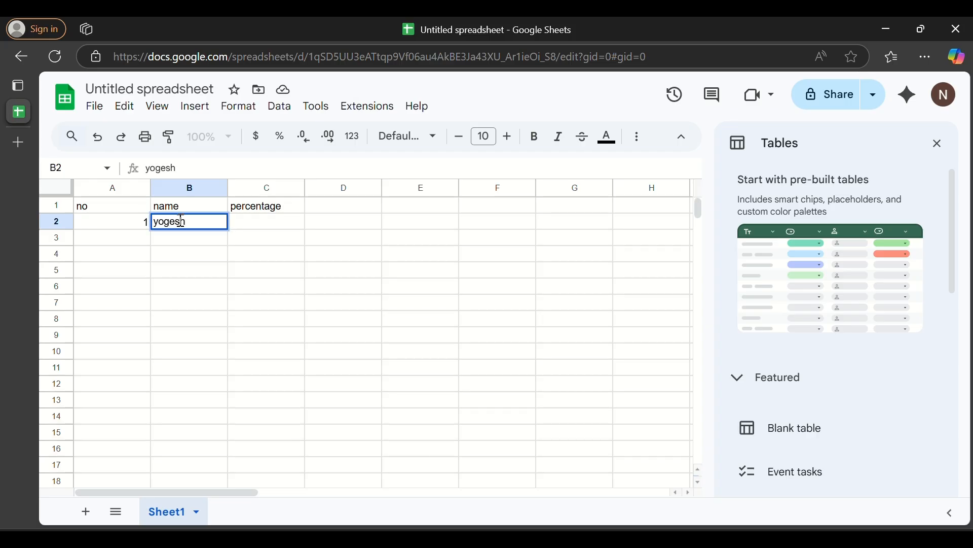
click(267, 223)
text(20)
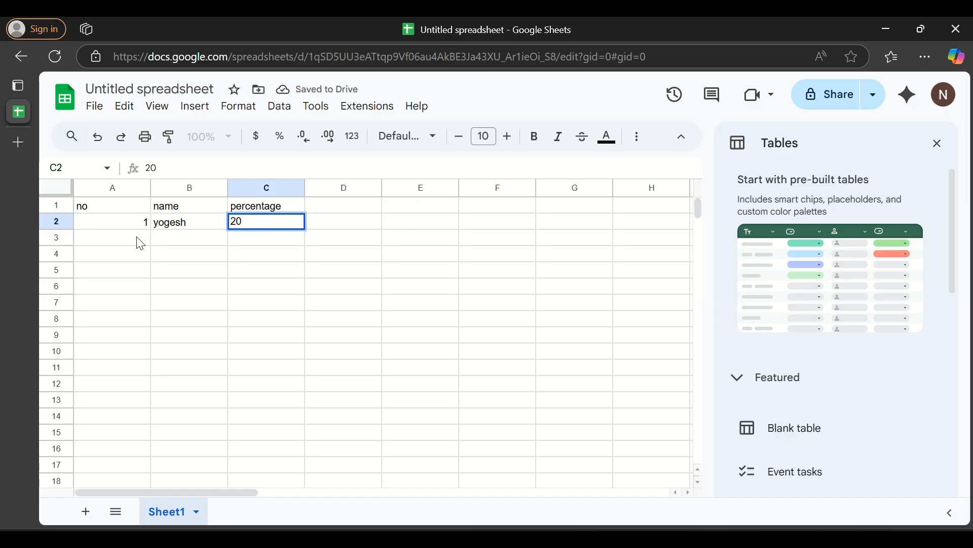
click(137, 237)
click(188, 237)
click(282, 237)
text(18)
- Fill the remaining rows with numbers 4 and 5, a student name and percentage 16
click(138, 253)
click(186, 255)
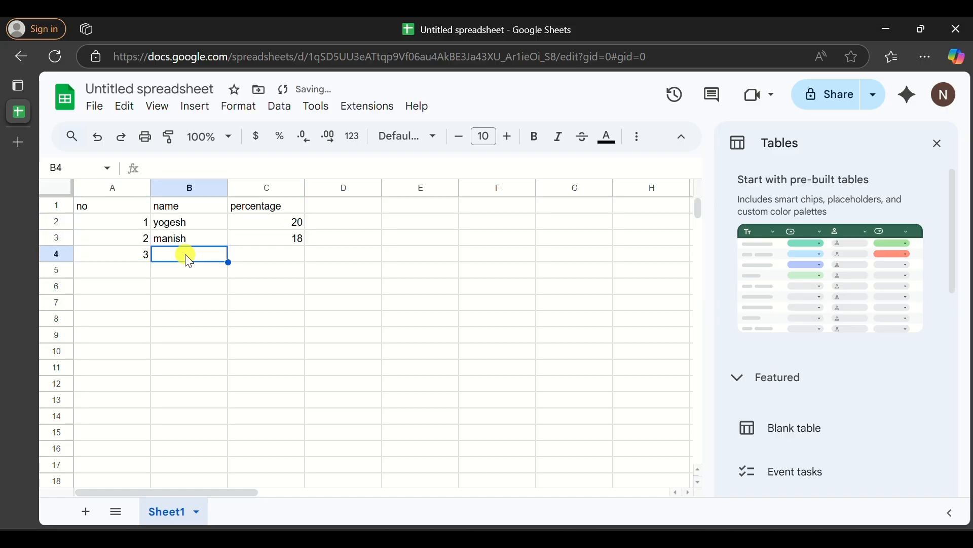
click(274, 255)
click(140, 271)
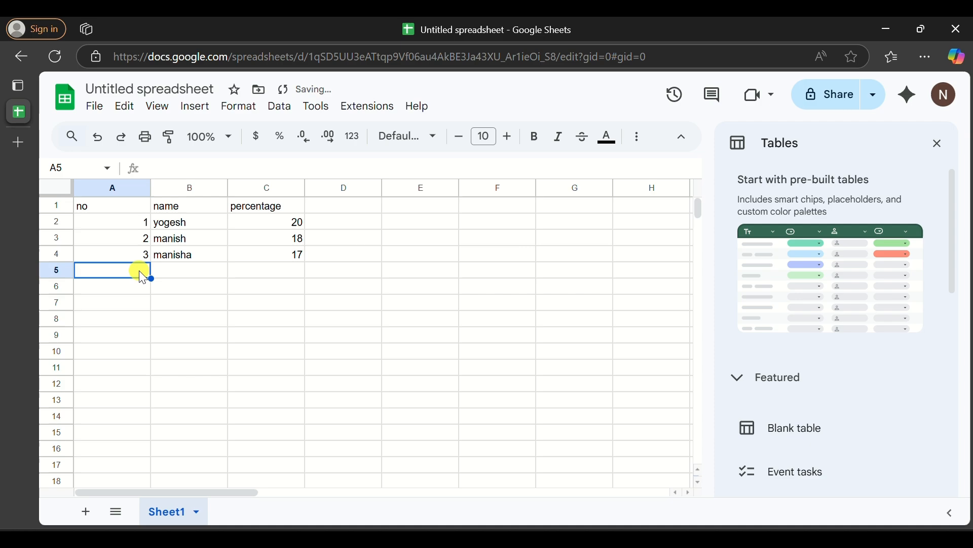
text(4)
click(188, 271)
text(yogitha)
click(278, 272)
text(16)
click(137, 287)
text(5)
click(174, 286)
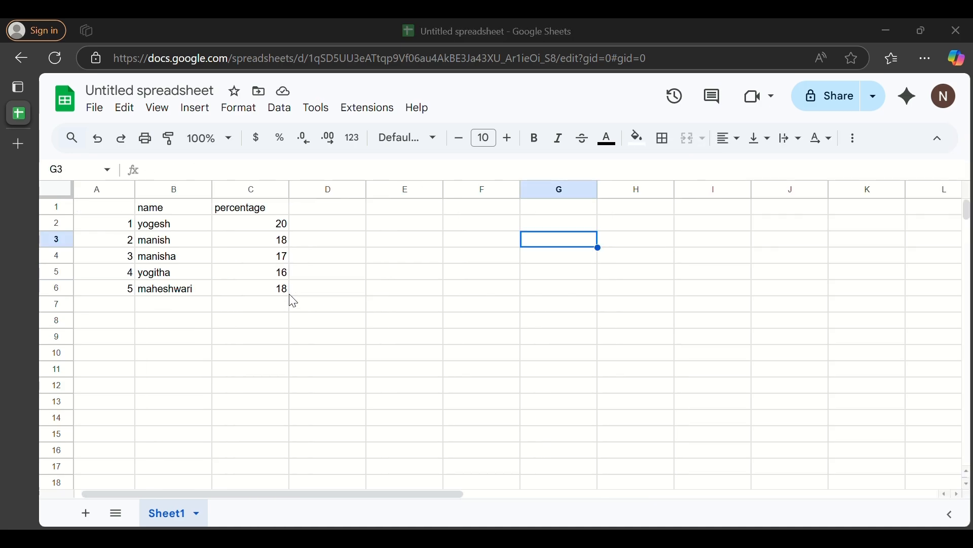
- Select A1:C6 and insert a chart from that data
drag(284, 292, 95, 203)
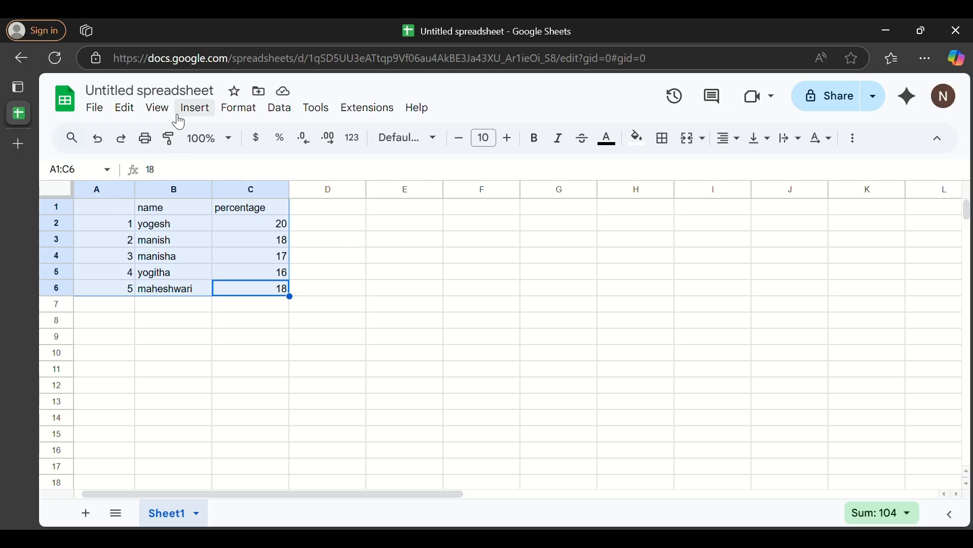
click(199, 115)
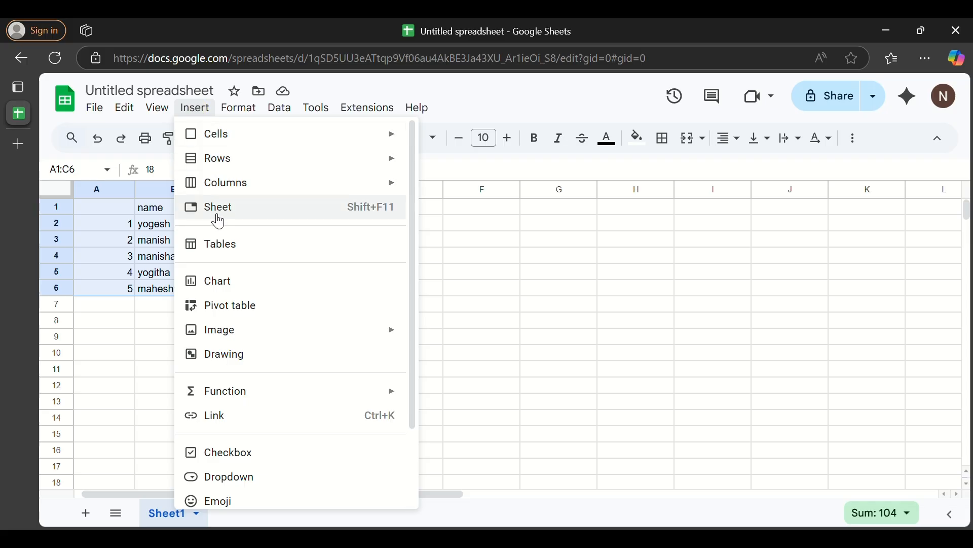
click(229, 292)
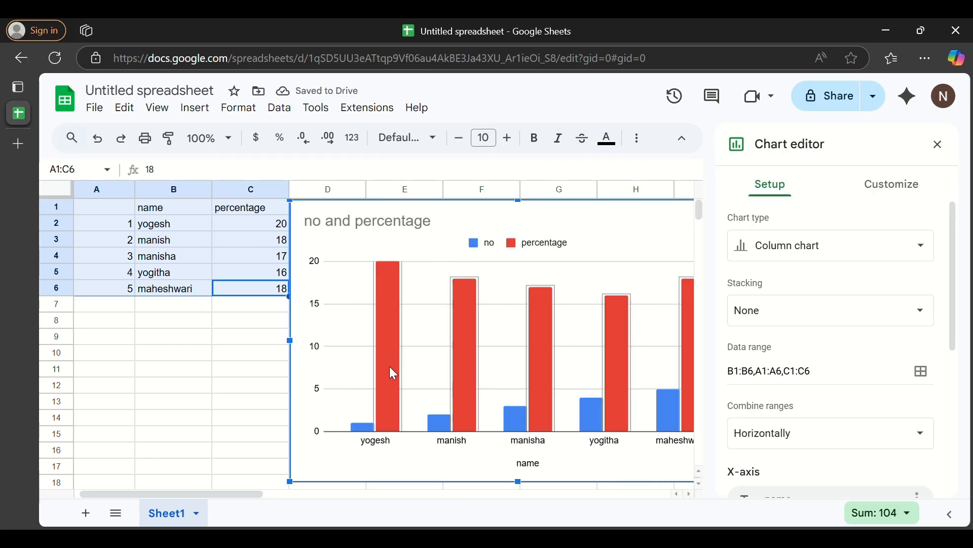
- Make the chart's horizontal axis labels red
double_click(384, 448)
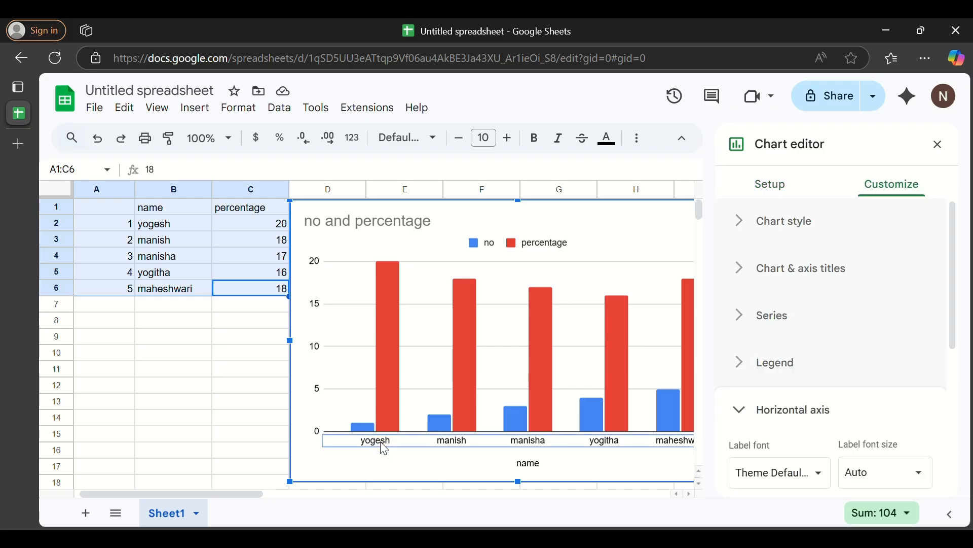
scroll(872, 390, down, 3)
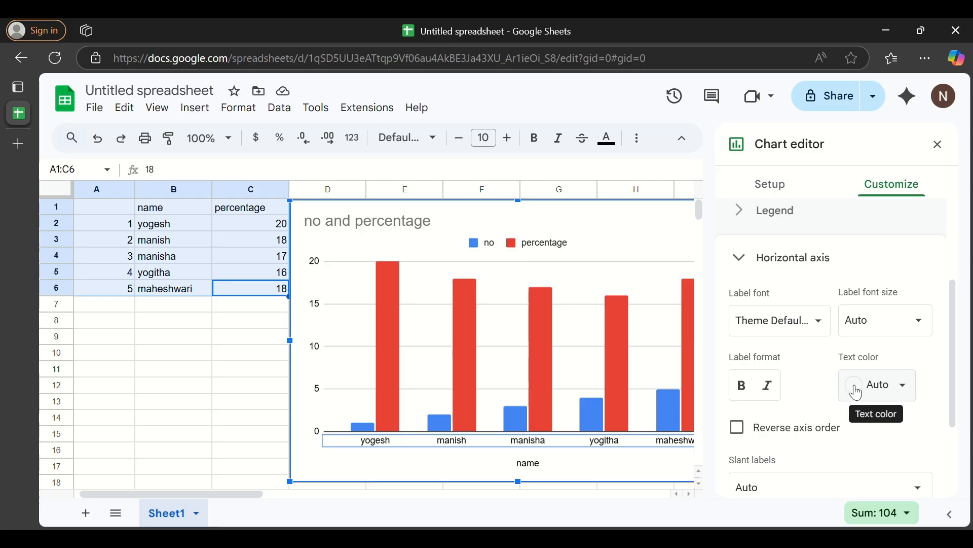
click(868, 391)
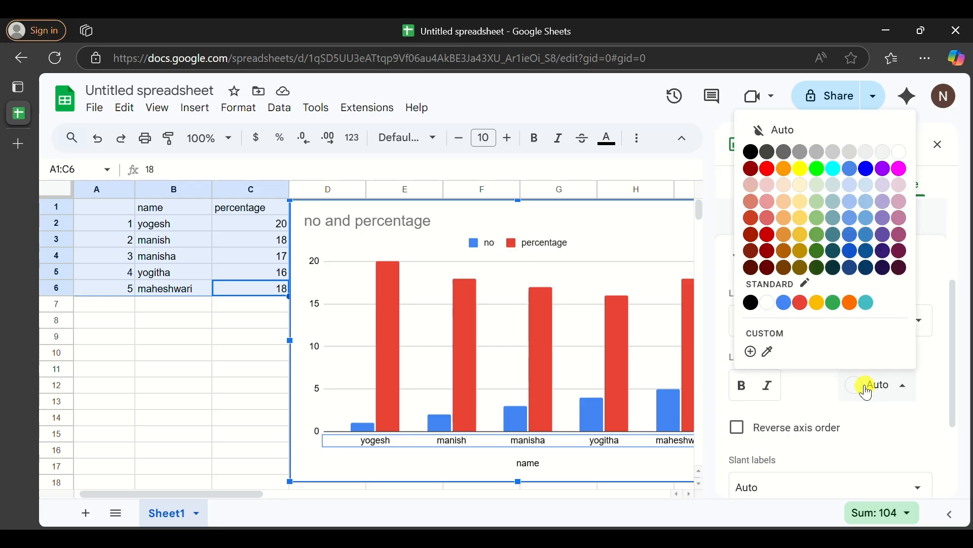
click(768, 170)
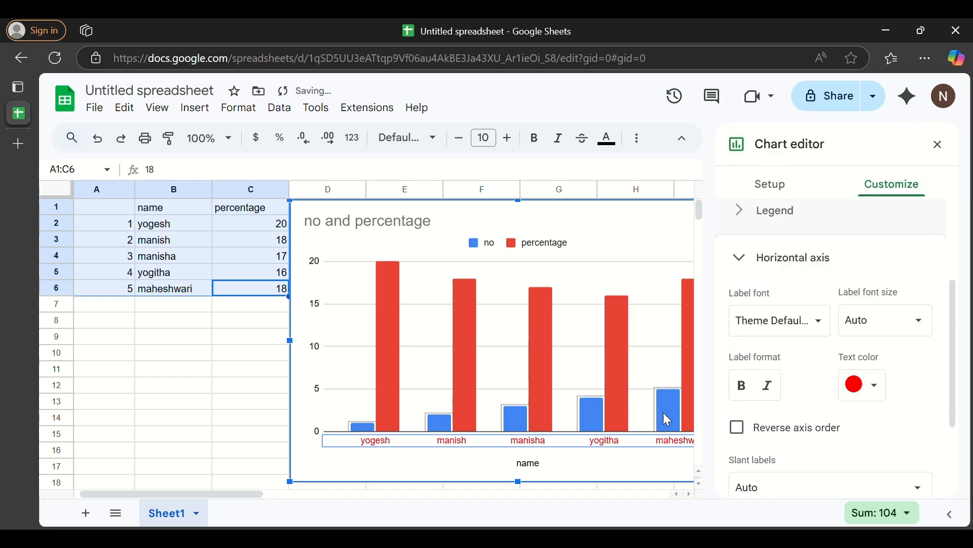
click(651, 462)
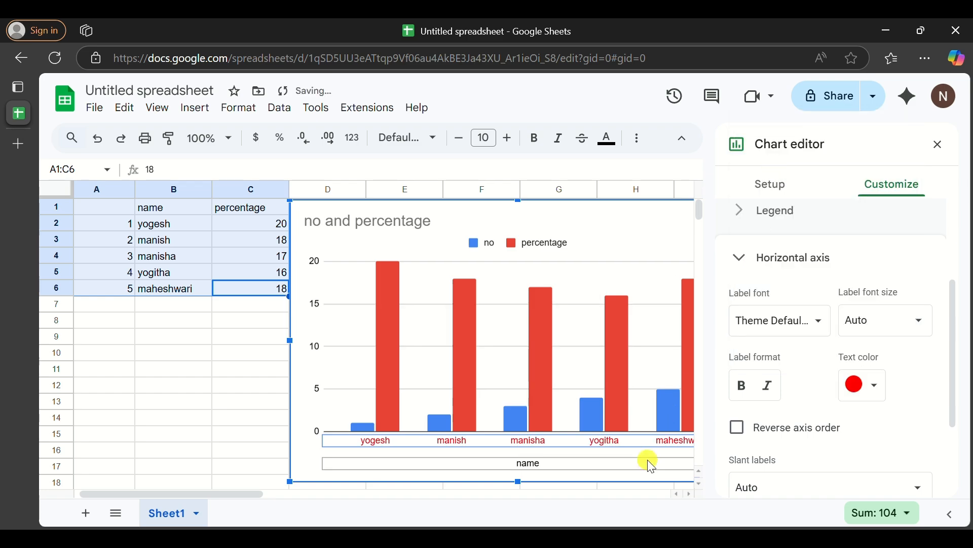
- Fill the whole percentage series with blue
click(385, 367)
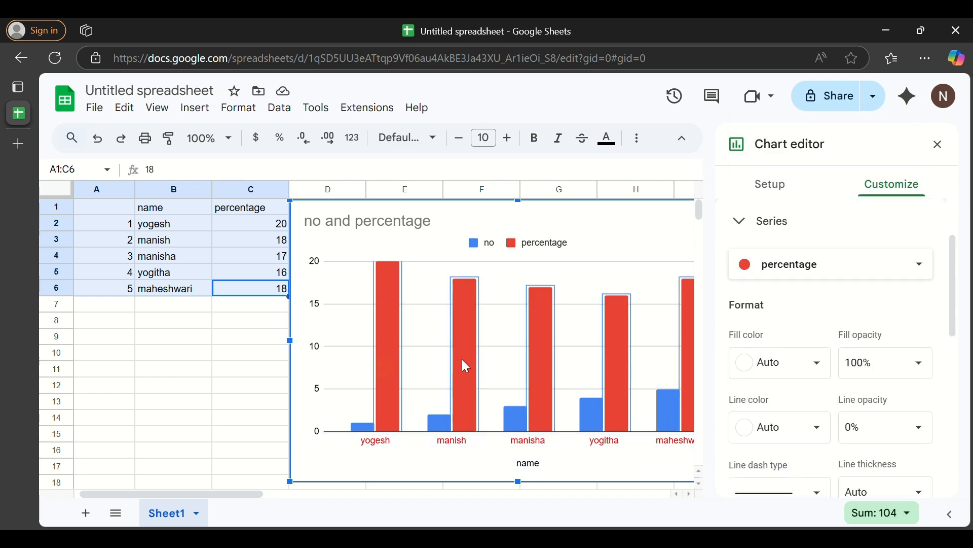
click(753, 365)
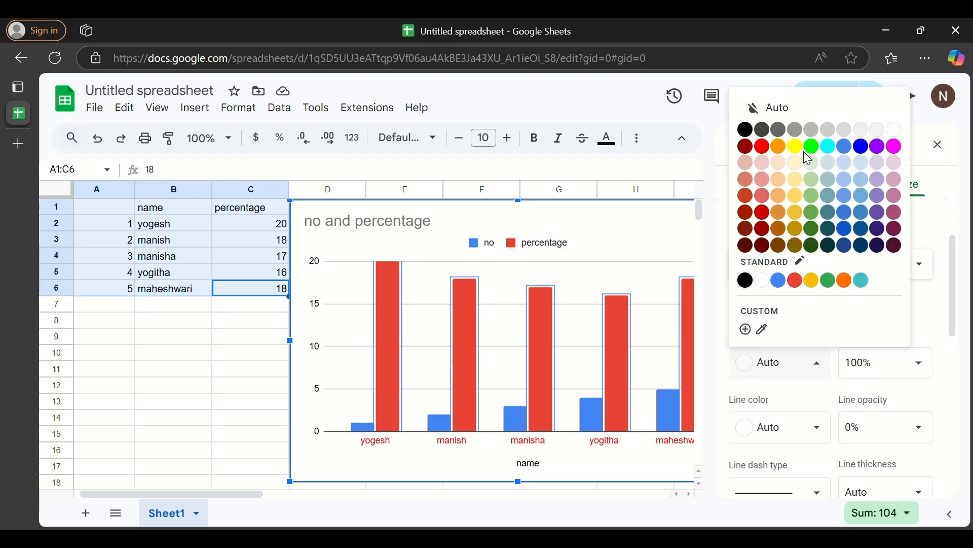
click(862, 147)
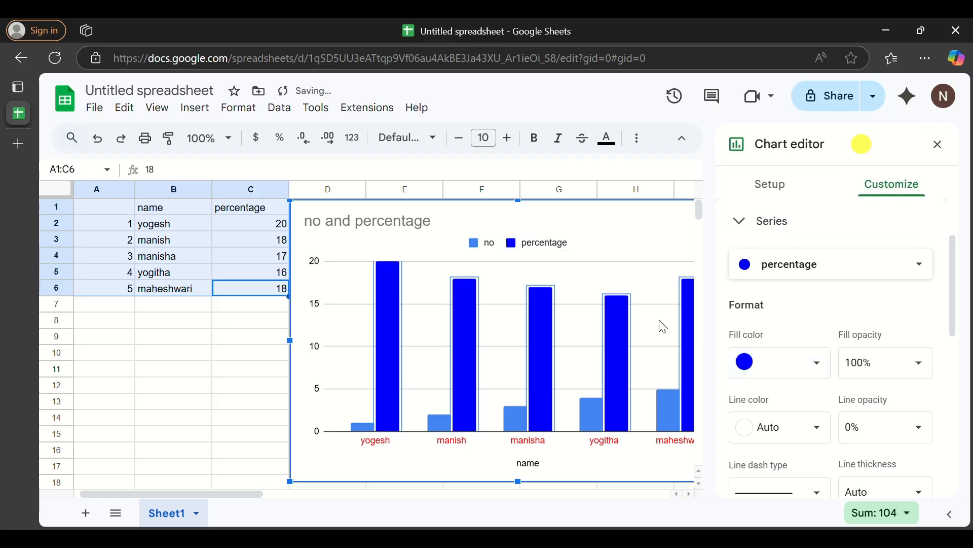
- Recolour the first student's percentage bar magenta
double_click(465, 372)
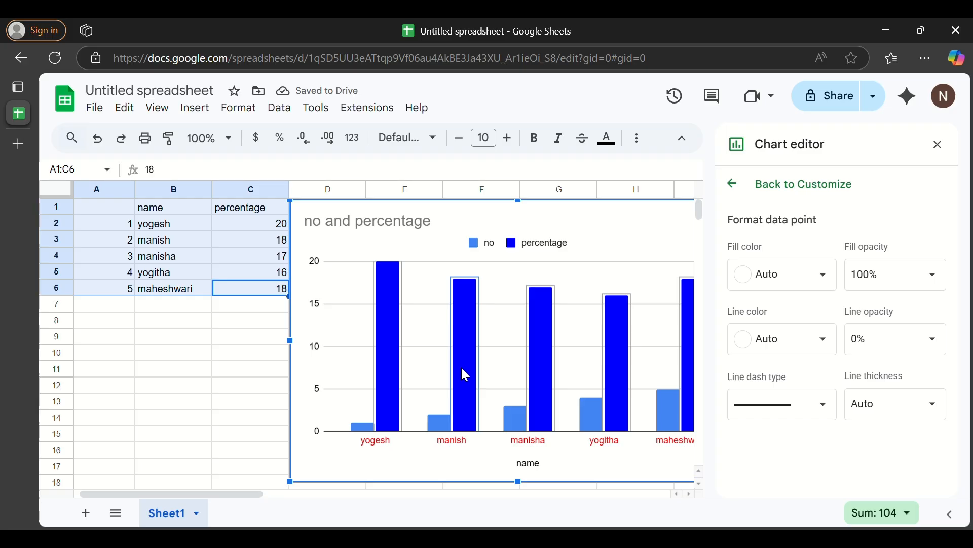
click(402, 272)
double_click(387, 288)
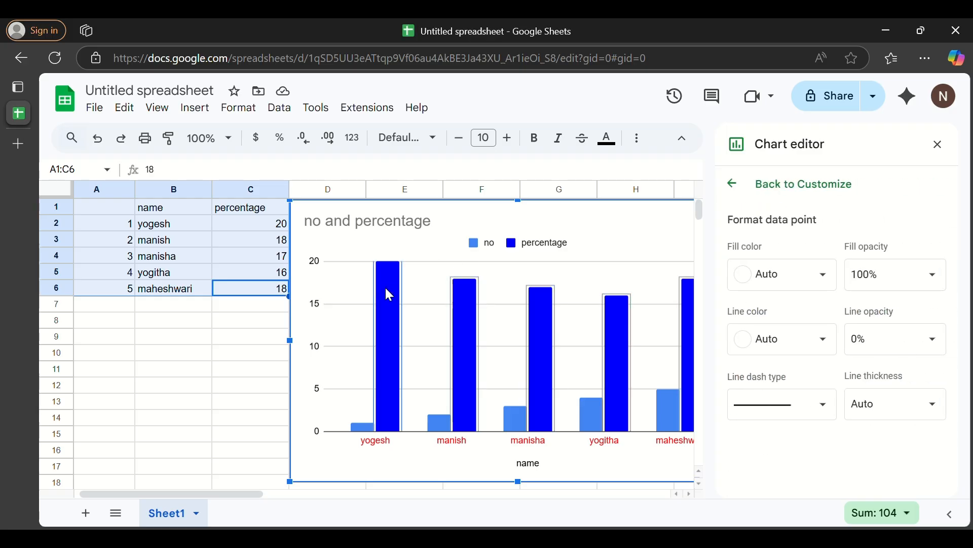
click(803, 275)
click(894, 349)
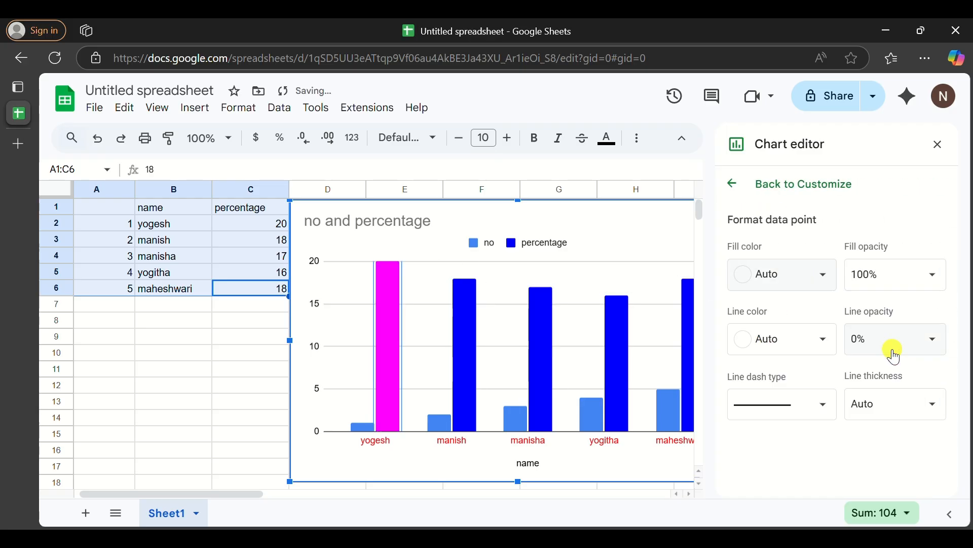
- Colour the second percentage bar black and the third red
click(462, 294)
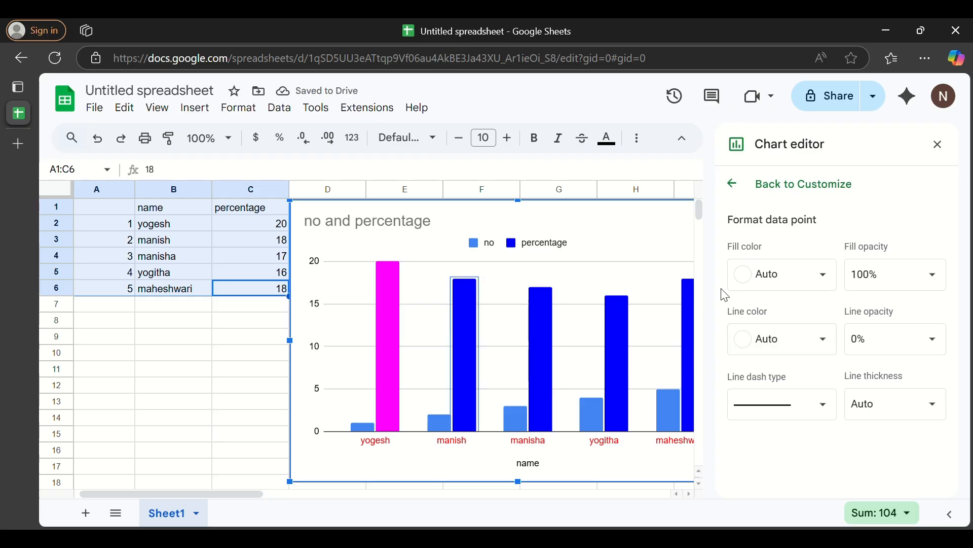
click(761, 274)
click(743, 339)
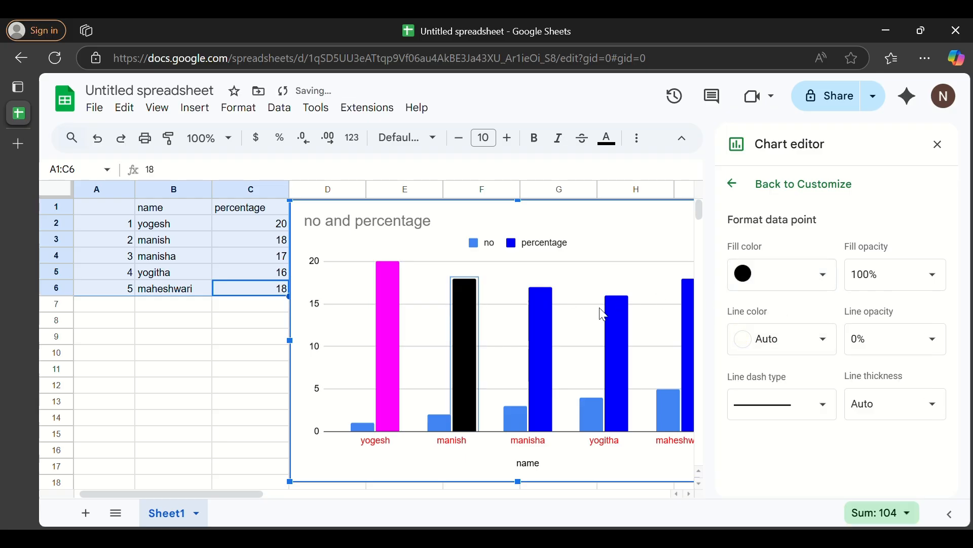
click(537, 318)
click(781, 285)
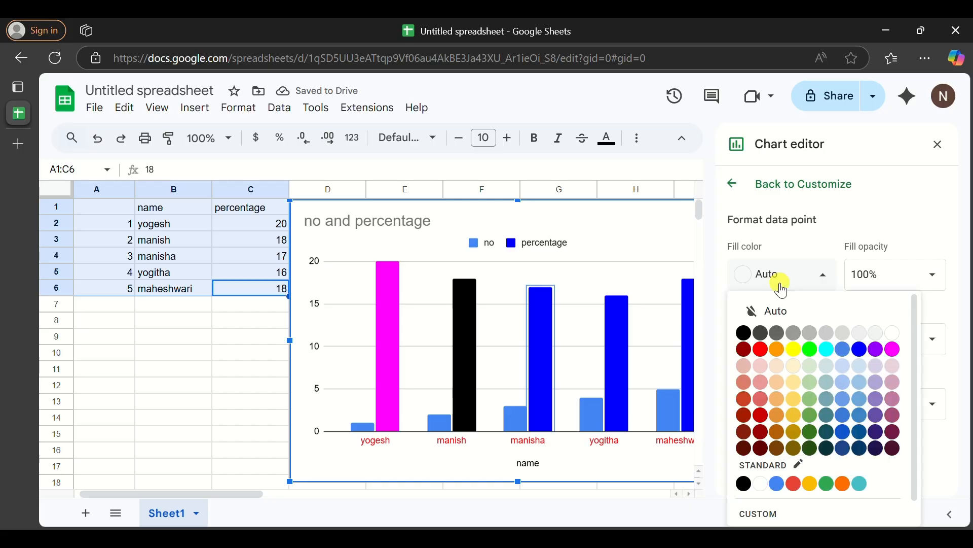
click(761, 416)
- Colour the fourth percentage bar dark navy and the fifth dark maroon
click(615, 361)
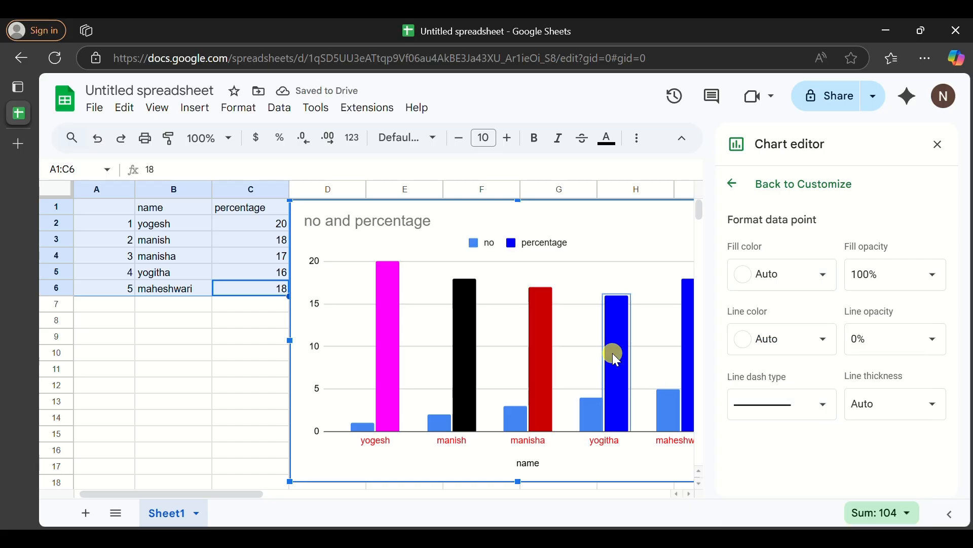
click(765, 273)
click(864, 454)
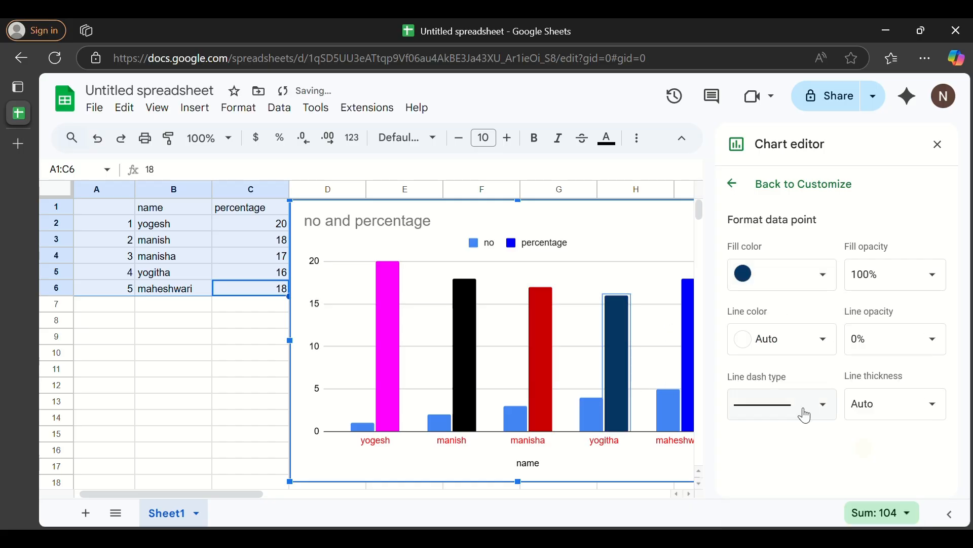
click(686, 330)
click(781, 275)
click(742, 448)
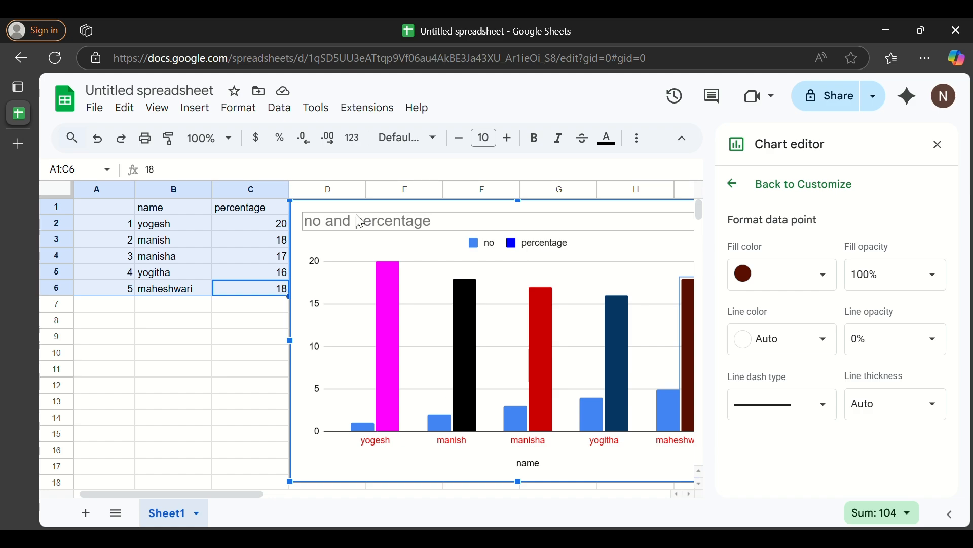
- Rename the untitled spreadsheet to 'test marks' via File > Rename
click(96, 109)
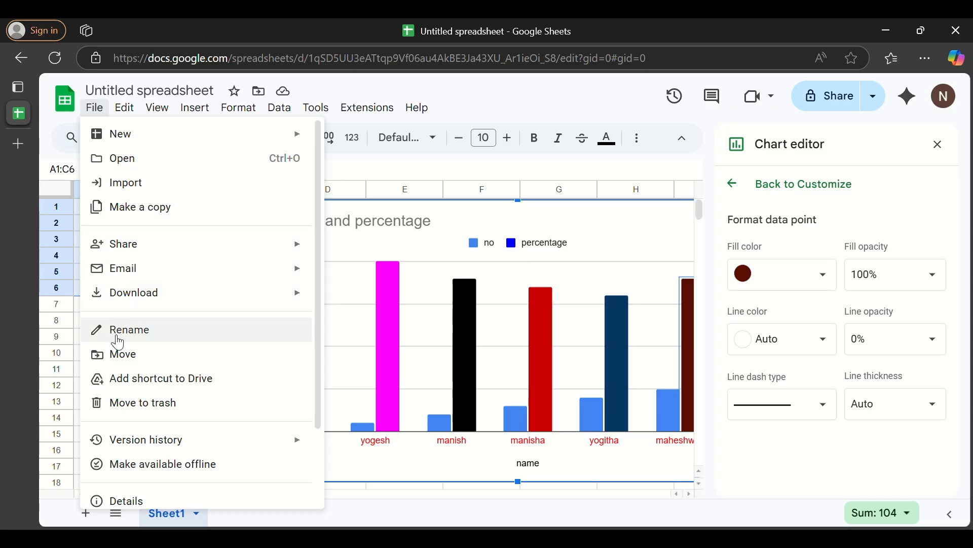
click(133, 335)
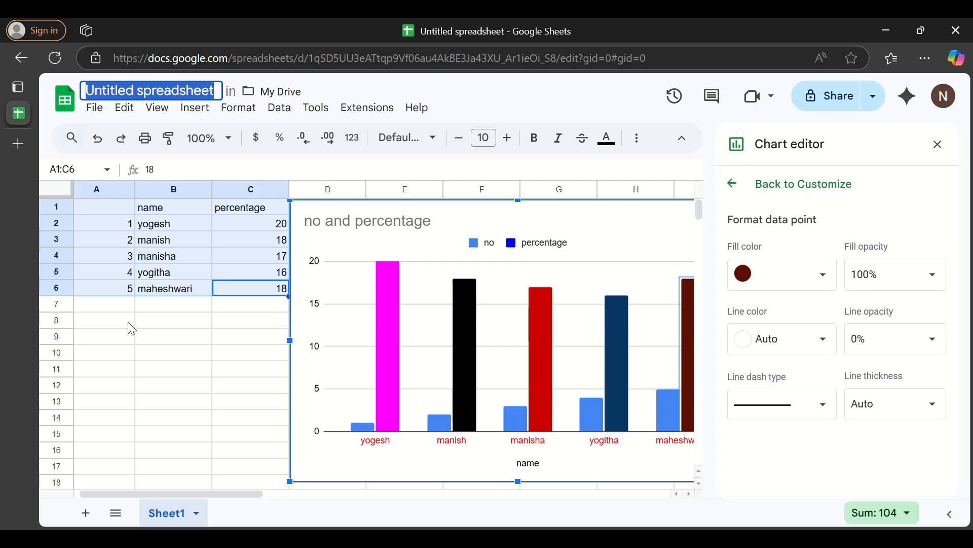
text(test)
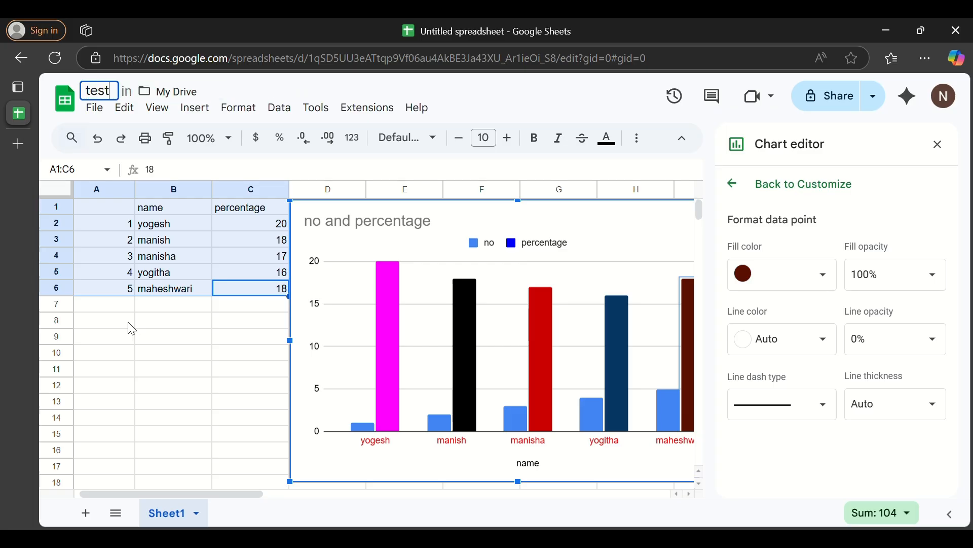
text( marks)
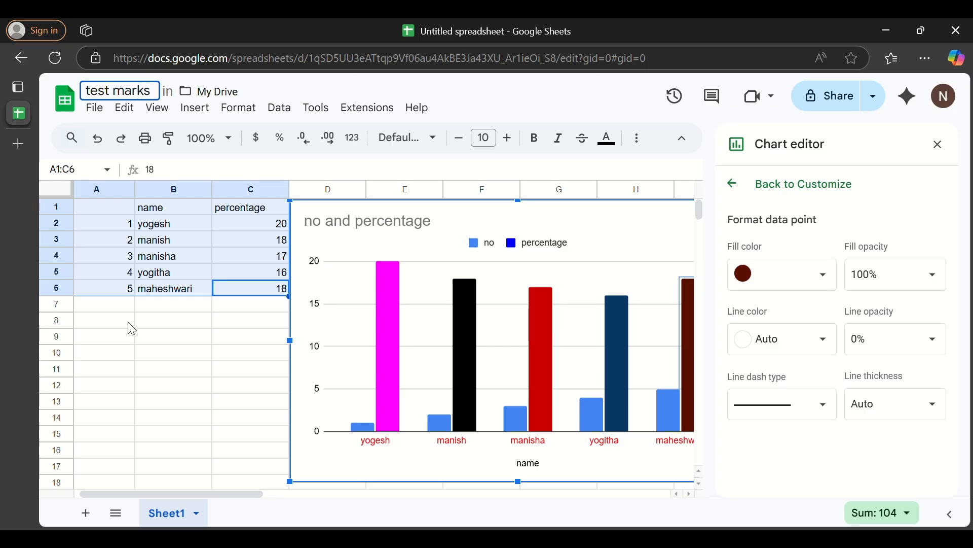
click(152, 336)
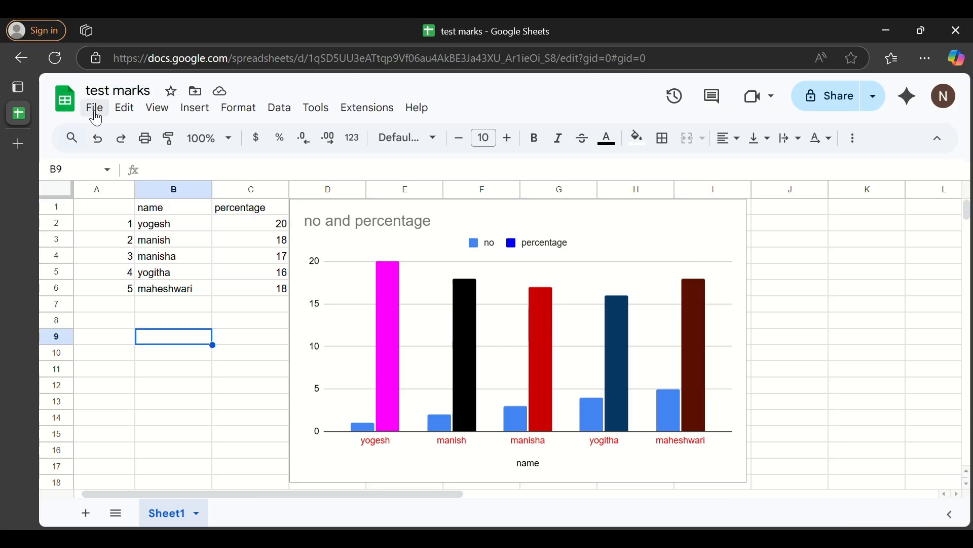
- Share 'test marks' with the collaborator's e-mail address as Editor and send the invitation
click(96, 109)
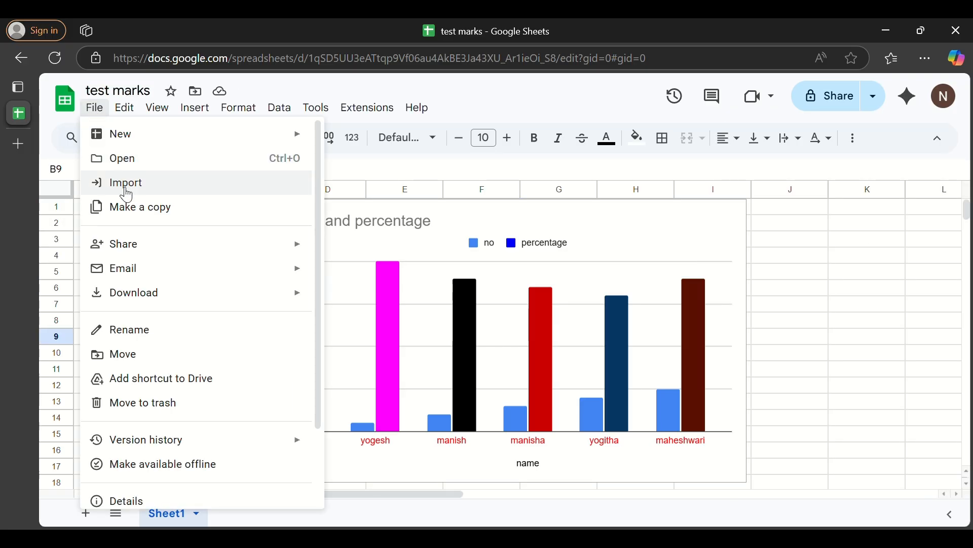
click(138, 254)
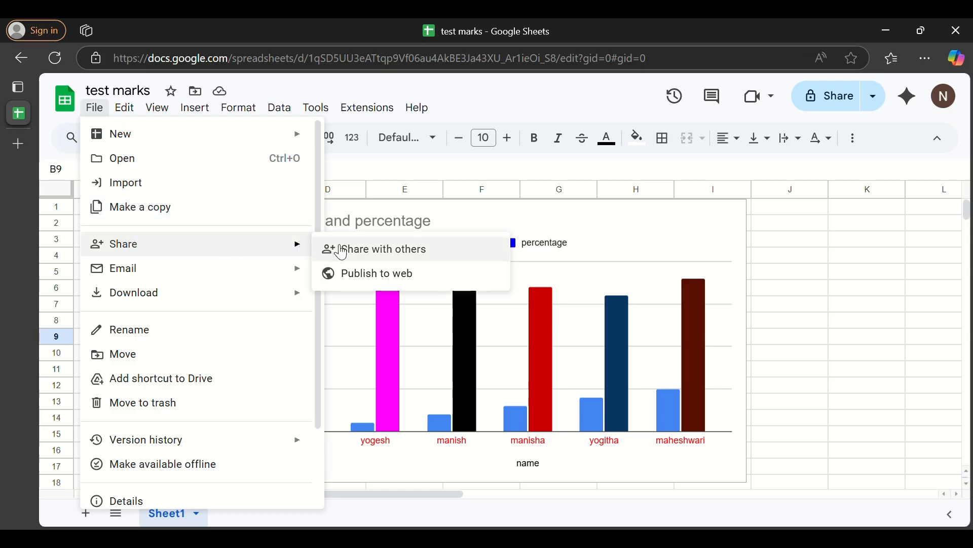
click(375, 254)
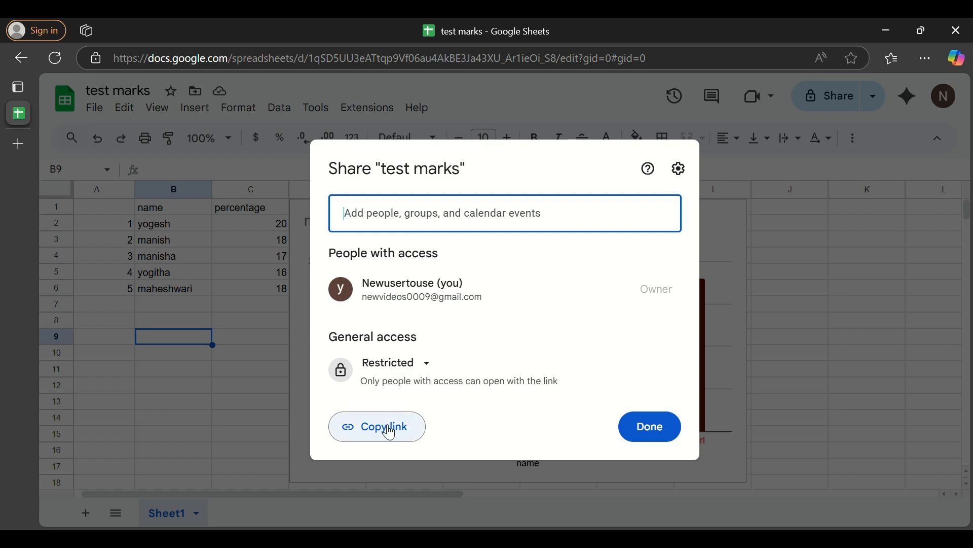
click(403, 220)
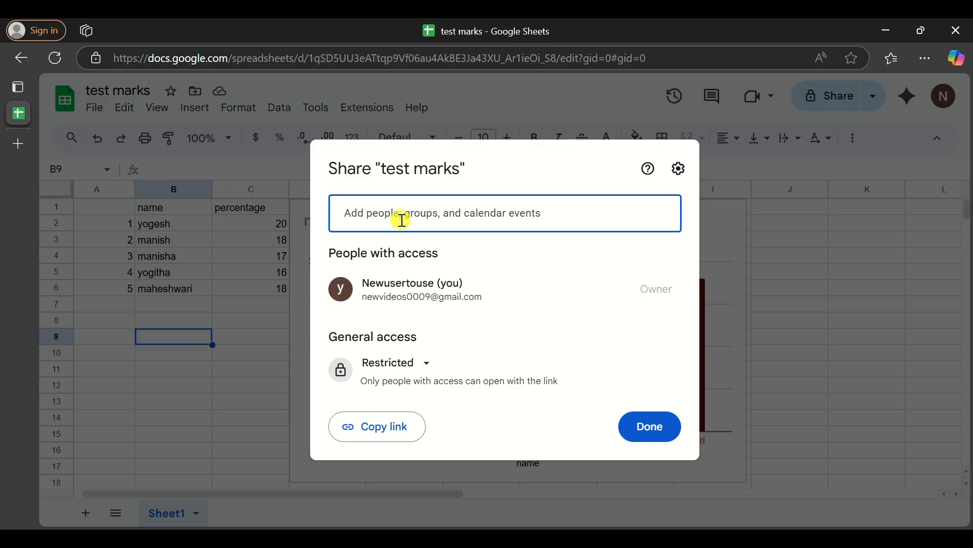
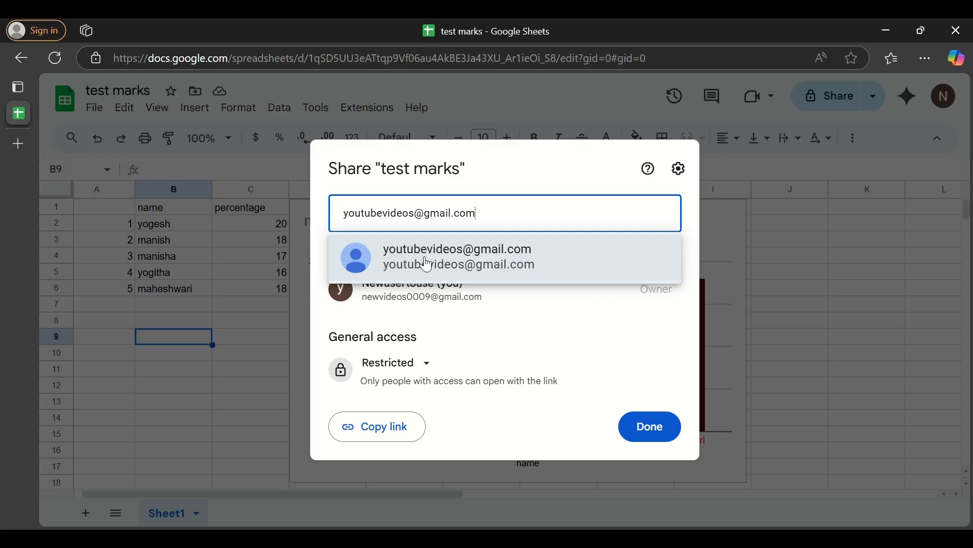
click(437, 261)
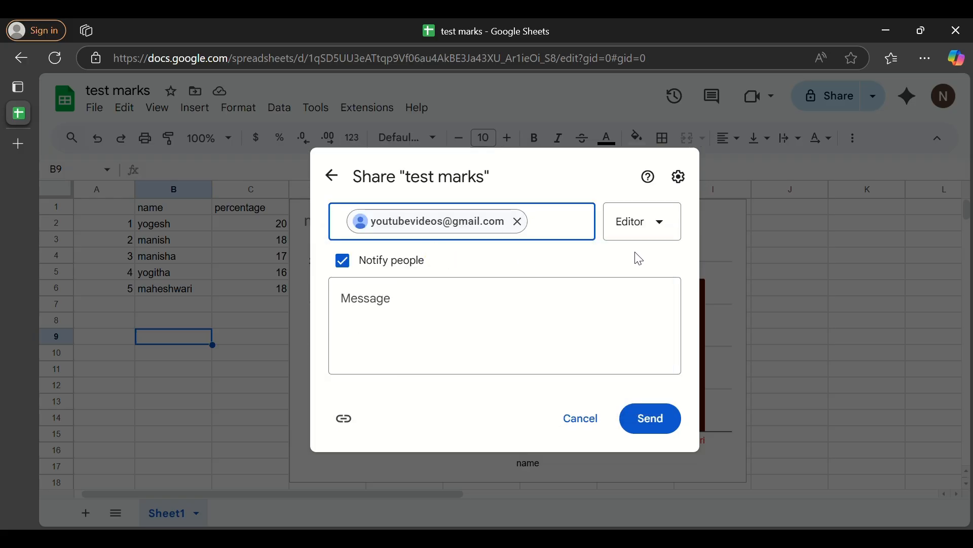
click(657, 228)
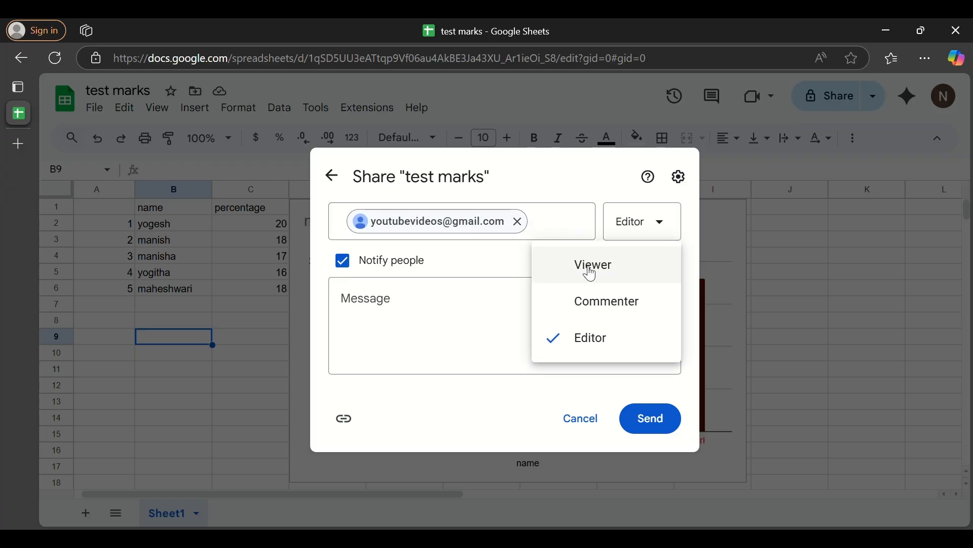
click(597, 343)
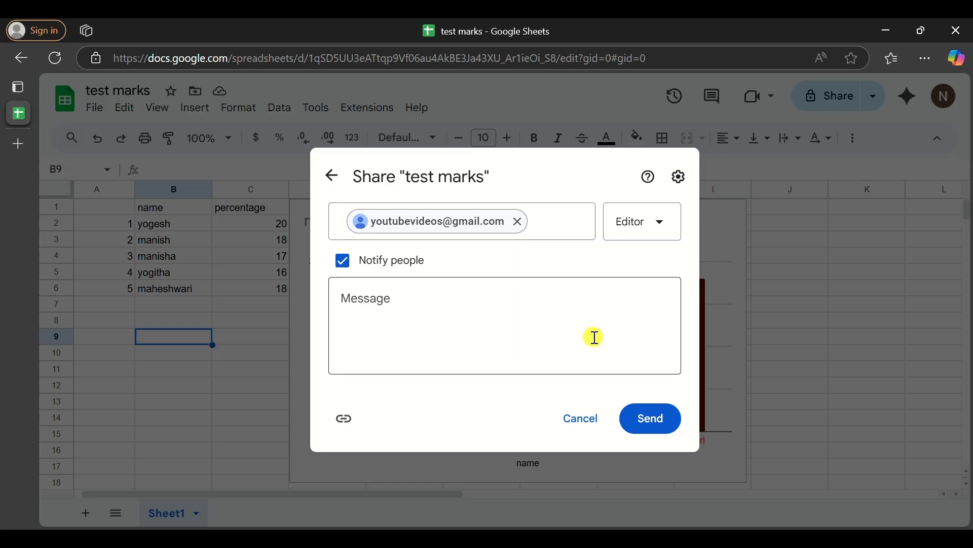
click(654, 428)
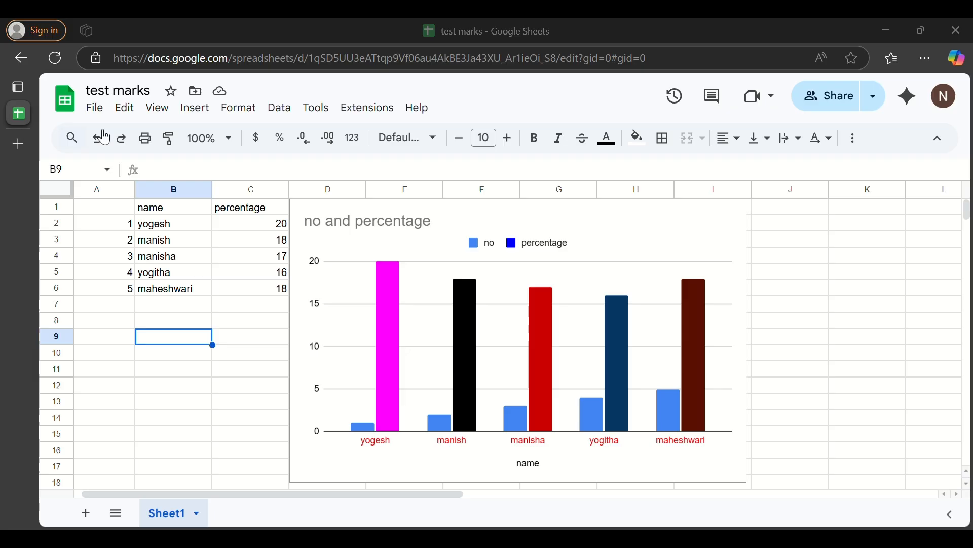
- Export the current sheet of 'test marks' as a PDF (.pdf) download
click(96, 109)
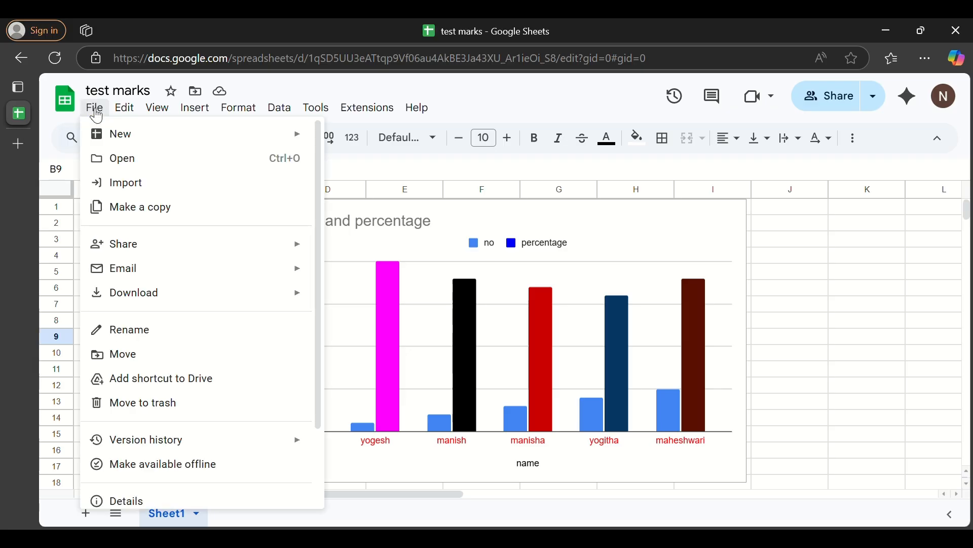
click(144, 301)
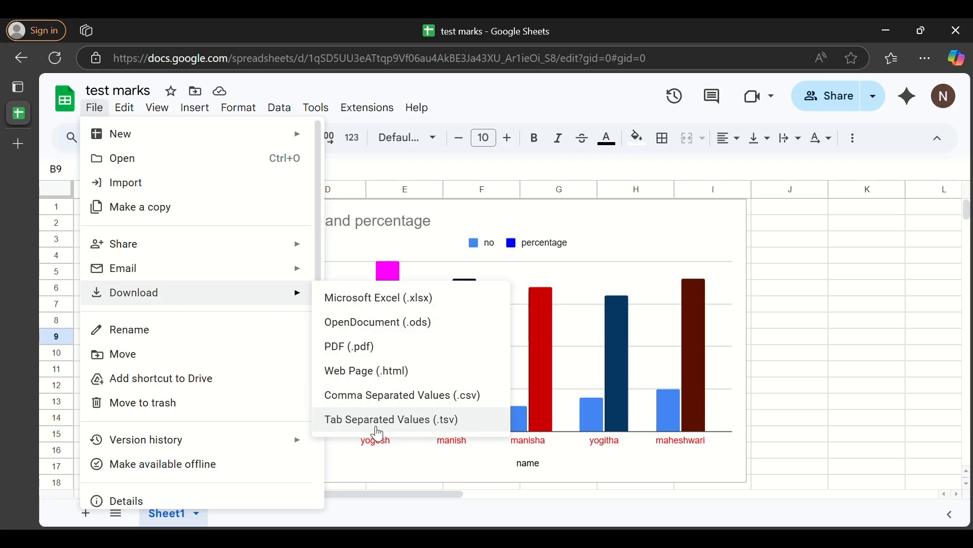
click(358, 355)
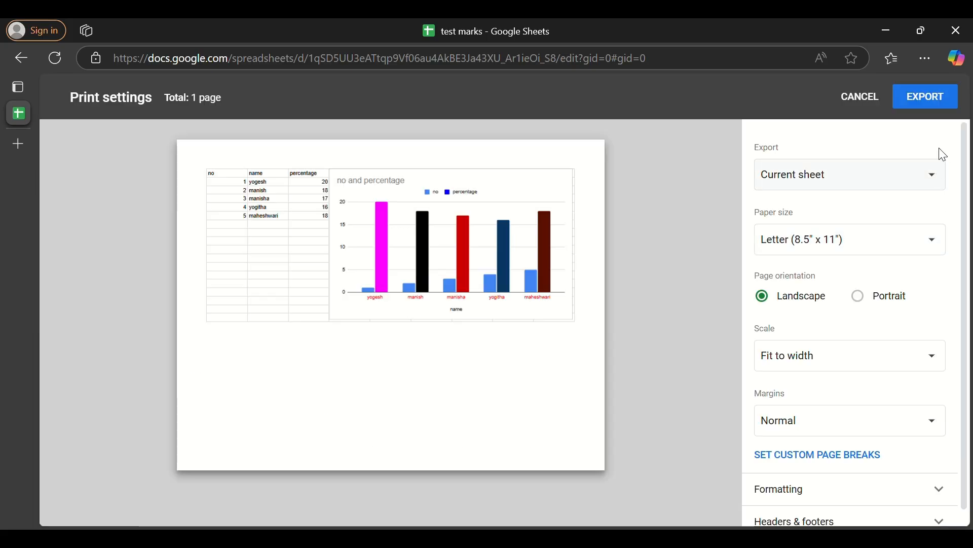
click(924, 101)
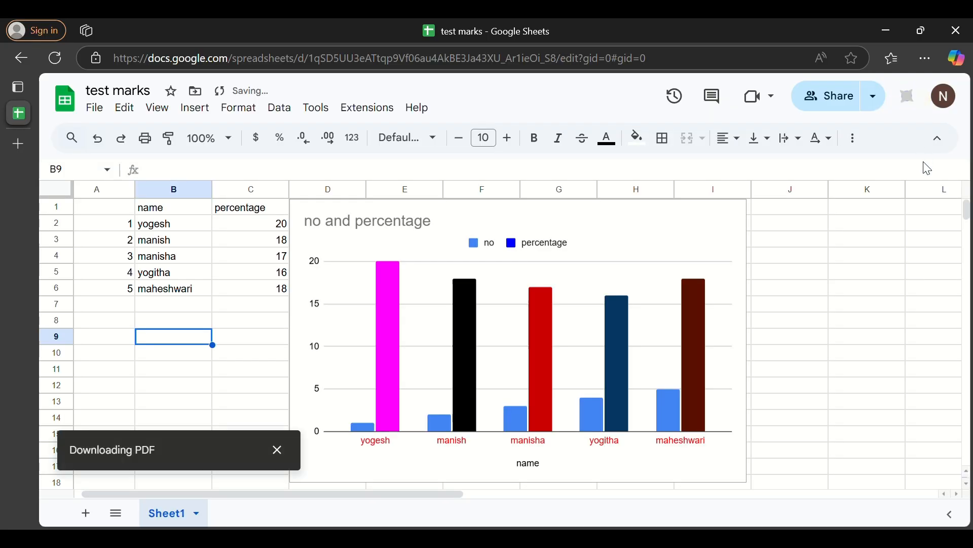